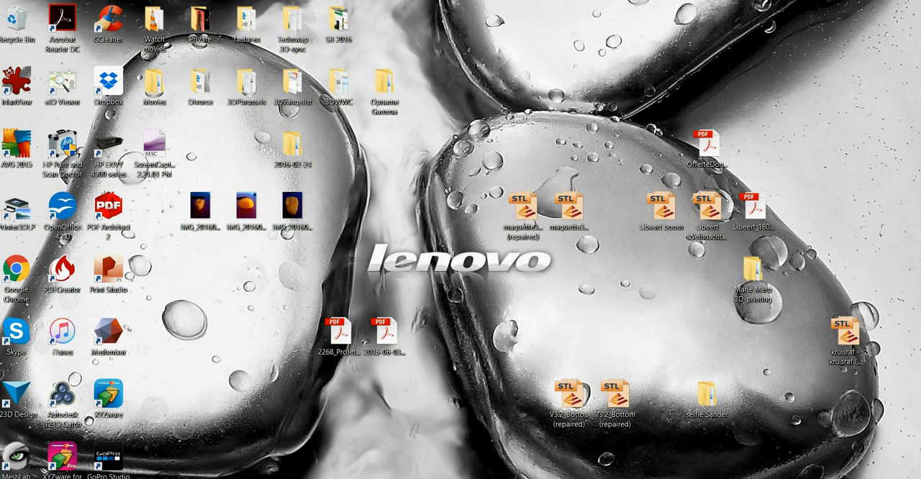
# Switch to Cura and load the GoPro Buckle model onto the build platform.
pyautogui.click(310, 478)
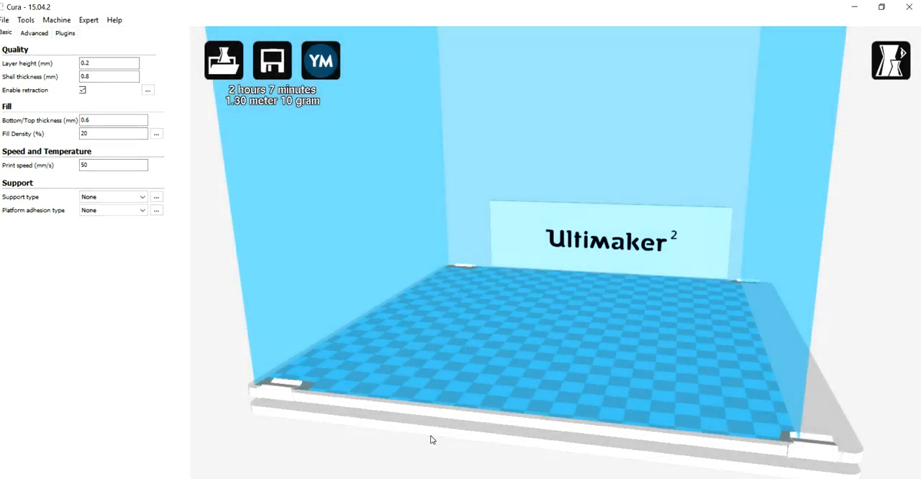
pyautogui.scroll(-2, 535, 321)
pyautogui.scroll(6, 535, 321)
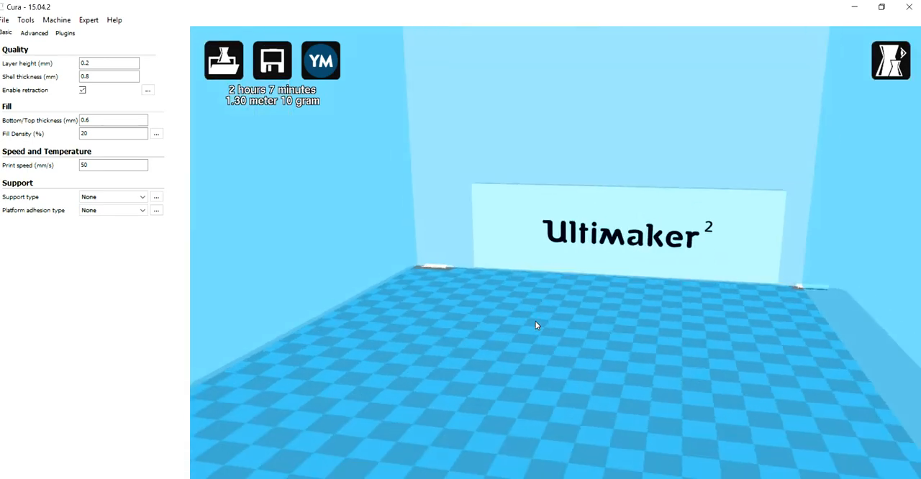
pyautogui.scroll(-8, 535, 321)
pyautogui.scroll(2, 535, 318)
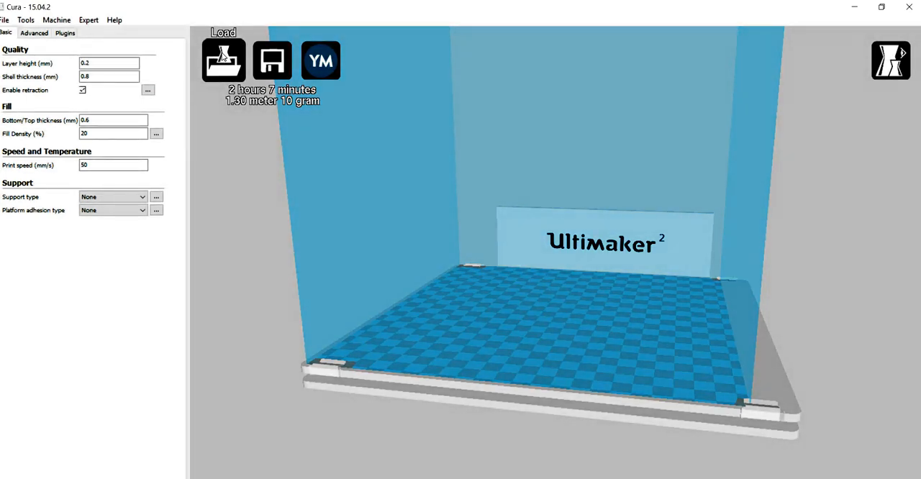
pyautogui.click(223, 57)
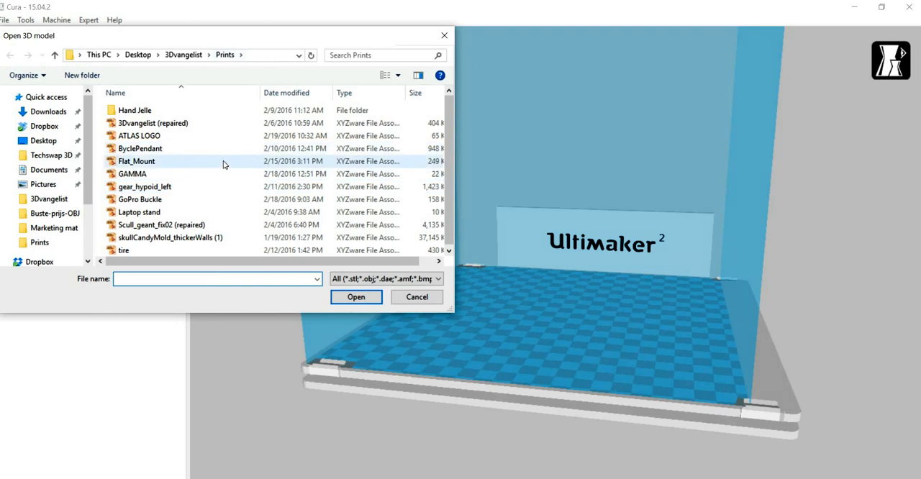
pyautogui.doubleClick(206, 201)
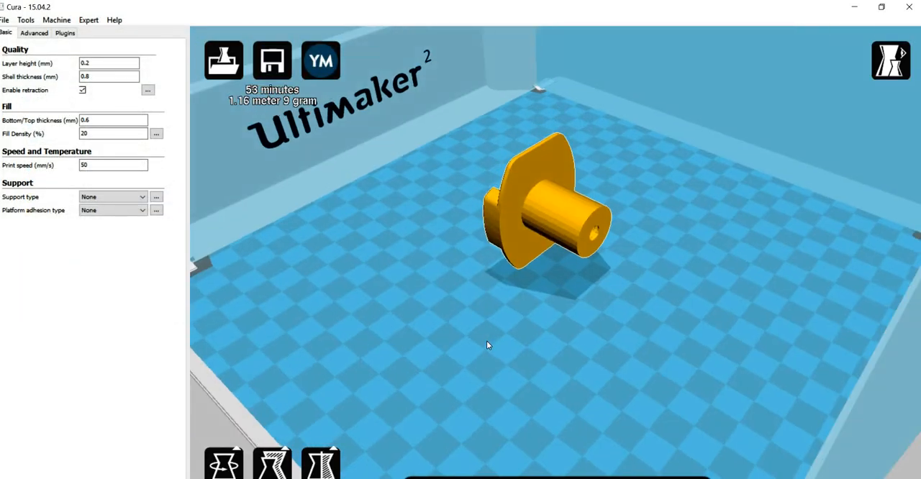
# Examine the loaded buckle from the front, the back and close up to judge its orientation and contact with the platform.
pyautogui.moveTo(605, 334); pyautogui.dragTo(561, 207, button='right')
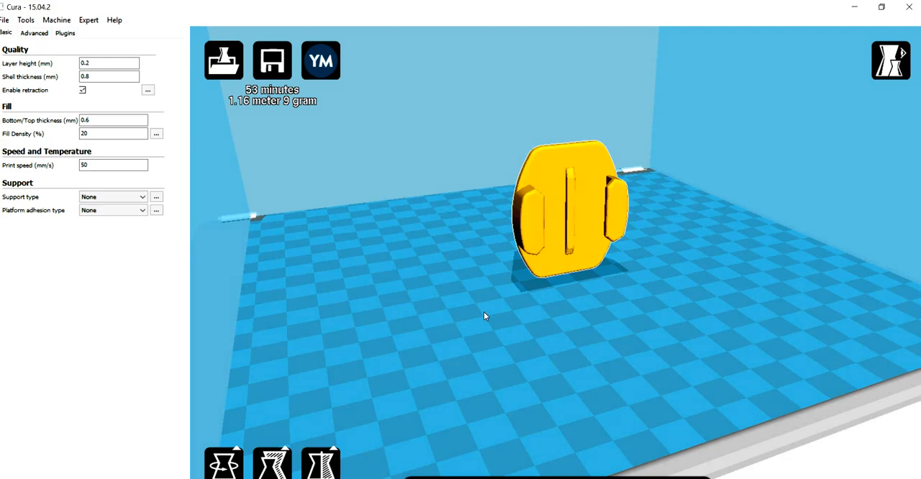
pyautogui.moveTo(483, 312); pyautogui.dragTo(567, 271, button='right')
pyautogui.scroll(7, 606, 267)
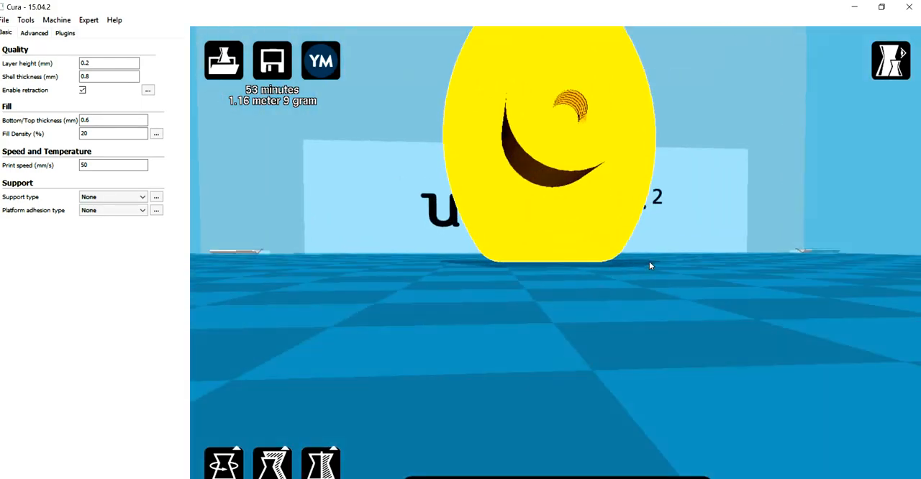
pyautogui.moveTo(649, 262); pyautogui.dragTo(681, 282, button='right')
pyautogui.scroll(-5, 660, 287)
pyautogui.scroll(-2, 664, 281)
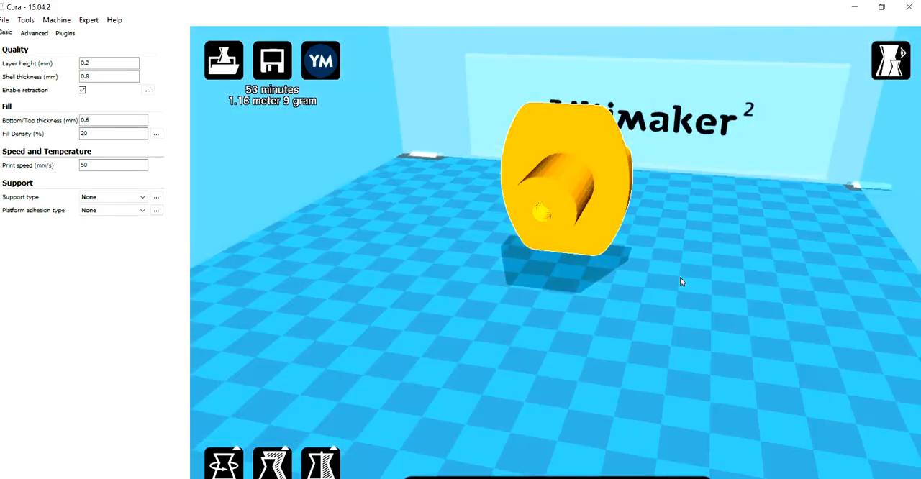
pyautogui.scroll(-5, 681, 282)
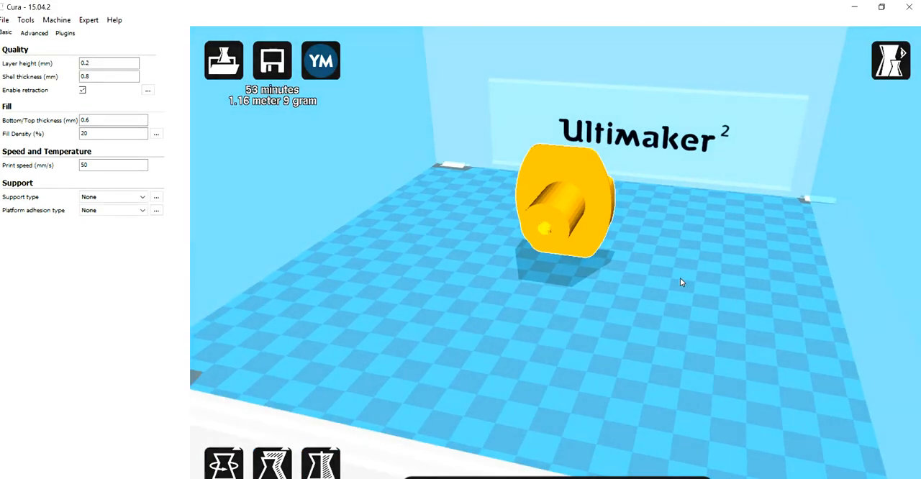
pyautogui.rightClick(681, 282)
pyautogui.click(606, 283)
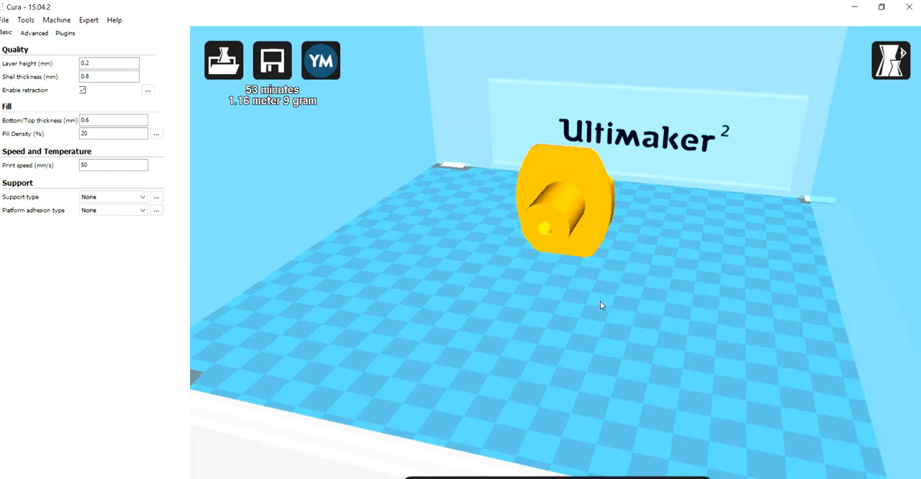
pyautogui.moveTo(600, 301); pyautogui.dragTo(719, 319, button='right')
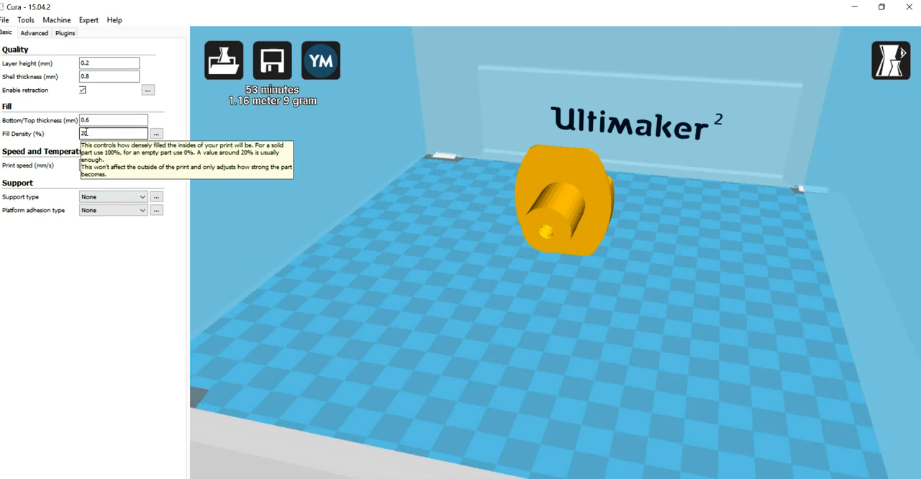
# Set the fill density to 30%.
pyautogui.click(100, 133)
pyautogui.press('BackSpace')
pyautogui.press('BackSpace')
pyautogui.write('3')
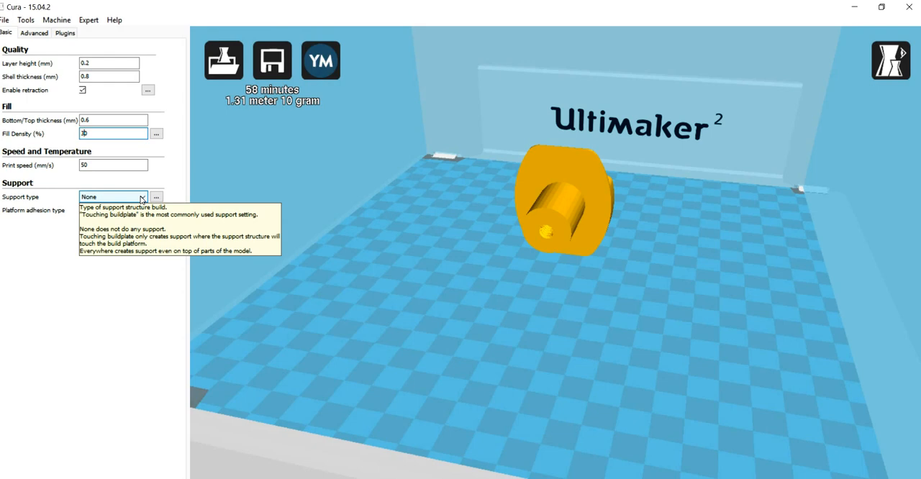
pyautogui.click(142, 198)
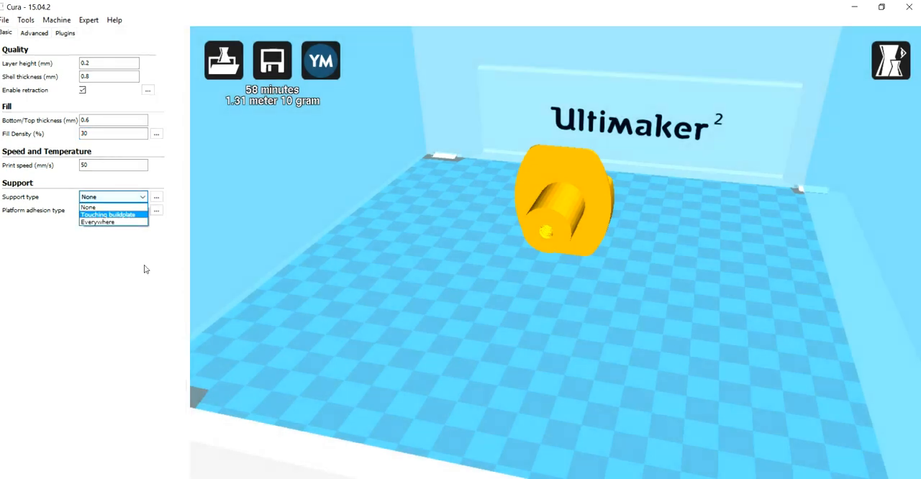
pyautogui.click(144, 269)
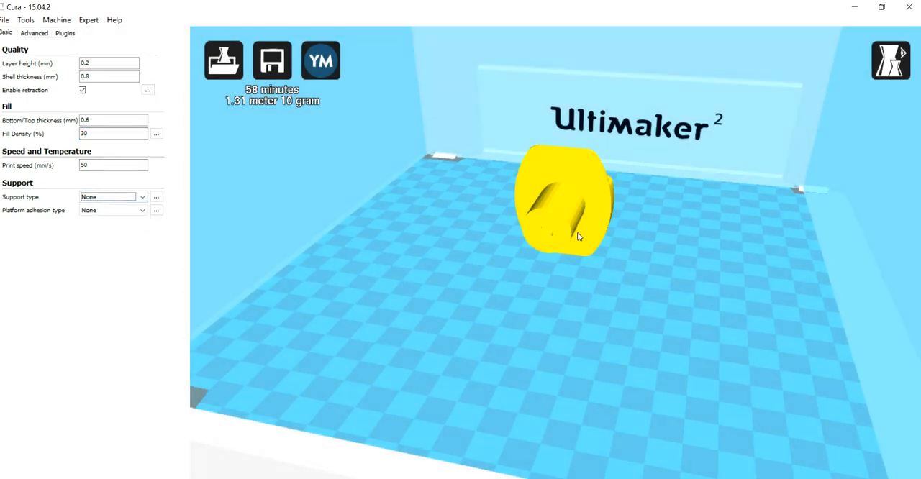
# Rotate the buckle upright so its cylinder points down onto the build platform and the clip arms face up.
pyautogui.click(574, 208)
pyautogui.moveTo(667, 321)
pyautogui.mouseDown(button='right')
pyautogui.moveTo(621, 341)
pyautogui.moveTo(670, 330)
pyautogui.mouseUp(button='right')
pyautogui.scroll(-2, 670, 327)
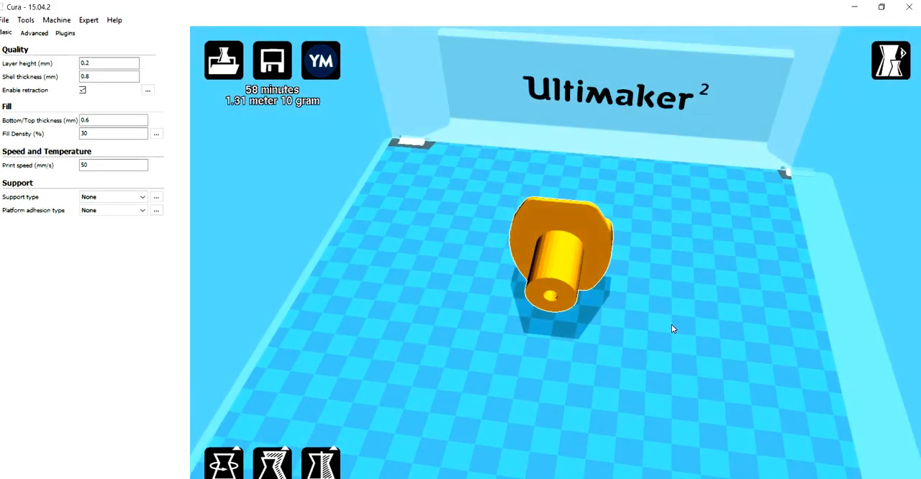
pyautogui.click(224, 464)
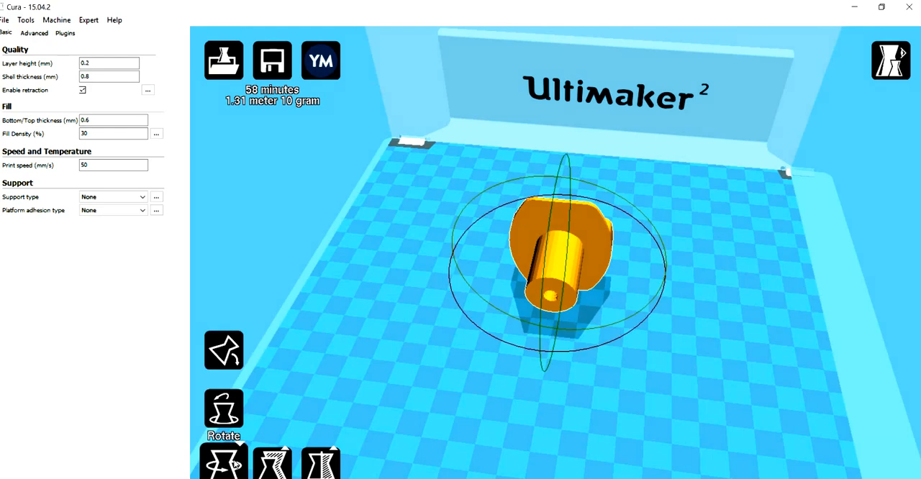
pyautogui.click(224, 424)
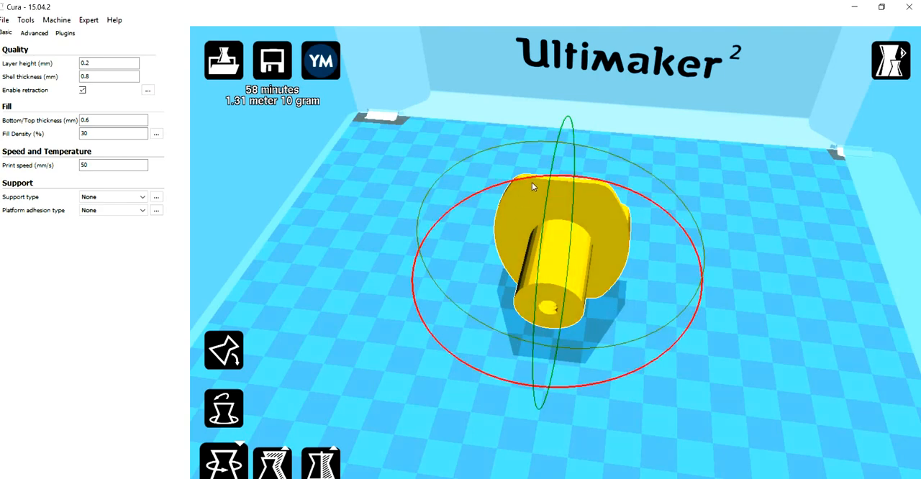
pyautogui.click(552, 167)
pyautogui.click(553, 161)
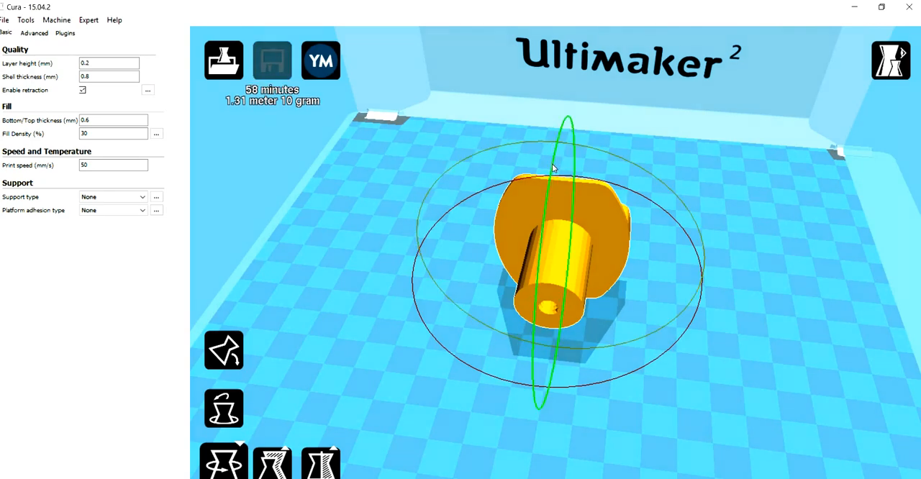
pyautogui.moveTo(552, 167); pyautogui.dragTo(535, 400)
pyautogui.moveTo(689, 420); pyautogui.dragTo(680, 397, button='right')
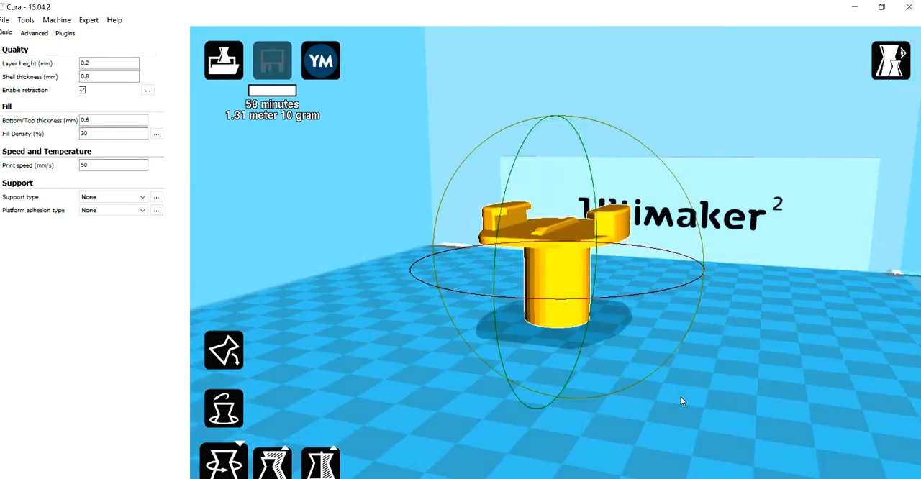
# Lay the buckle flat on the end face of its cylinder and deselect it.
pyautogui.click(224, 350)
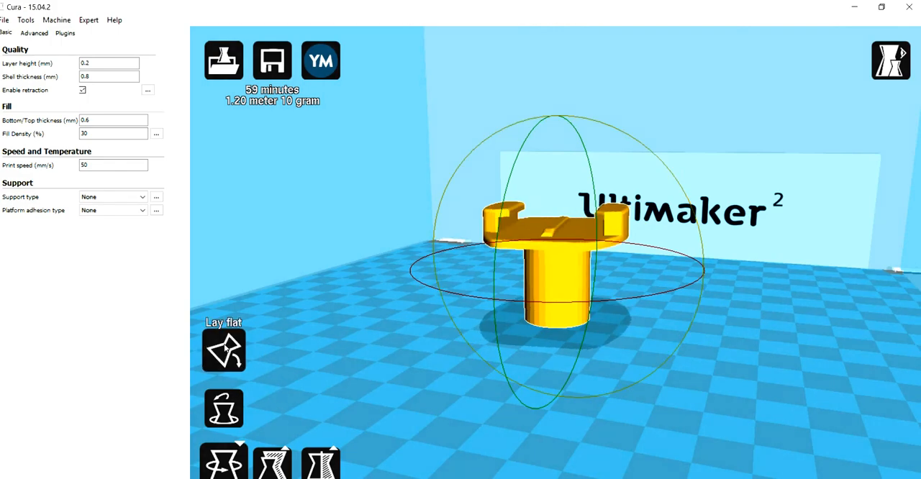
pyautogui.moveTo(642, 423); pyautogui.dragTo(670, 425, button='right')
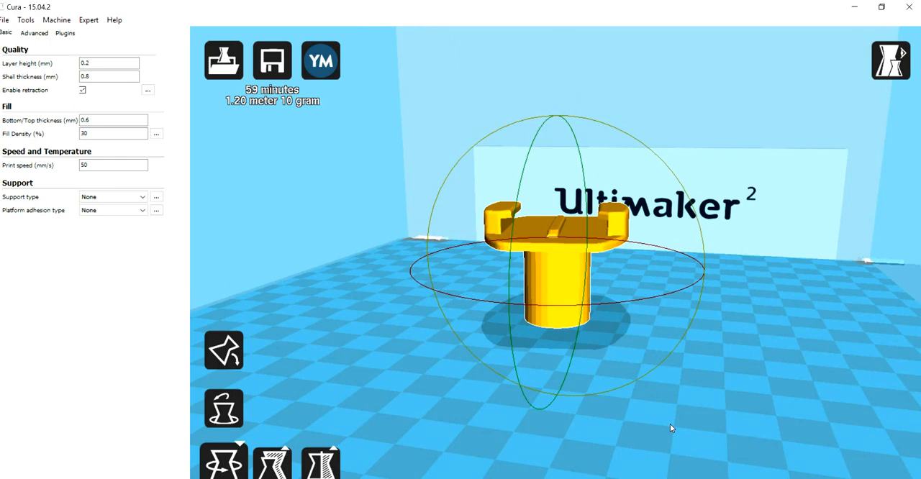
pyautogui.click(669, 424)
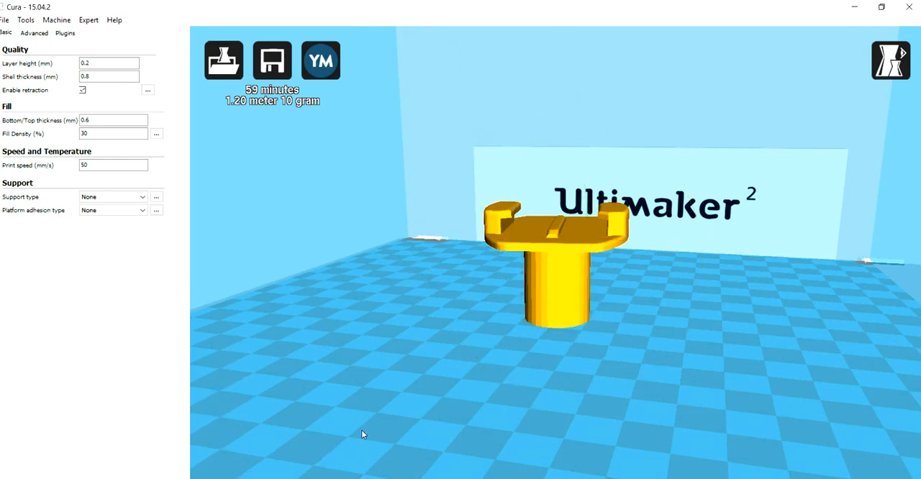
# Set the support type to Touching buildplate.
pyautogui.click(142, 196)
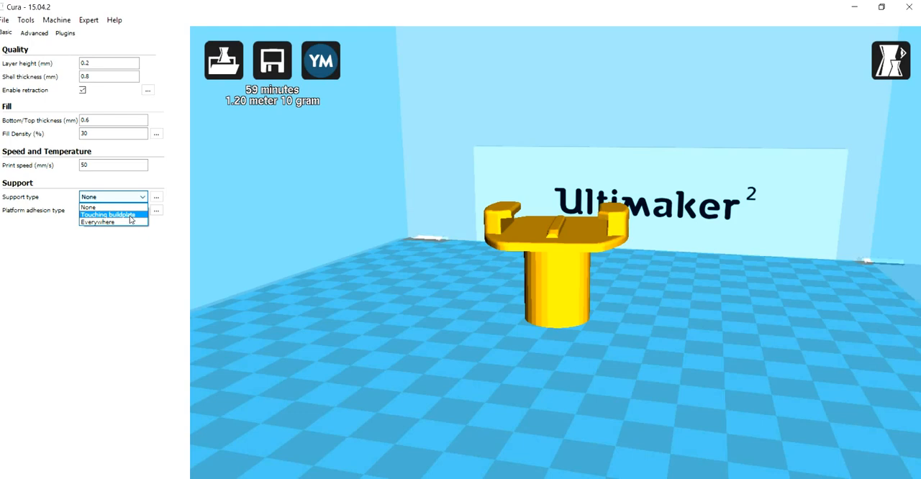
pyautogui.click(130, 215)
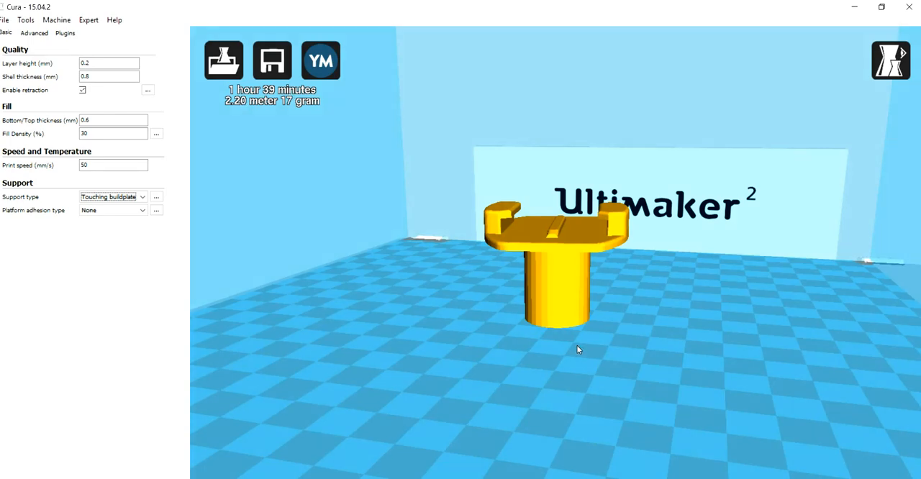
pyautogui.moveTo(639, 349)
pyautogui.mouseDown(button='right')
pyautogui.moveTo(617, 335)
pyautogui.moveTo(615, 350)
pyautogui.moveTo(637, 343)
pyautogui.moveTo(634, 355)
pyautogui.mouseUp(button='right')
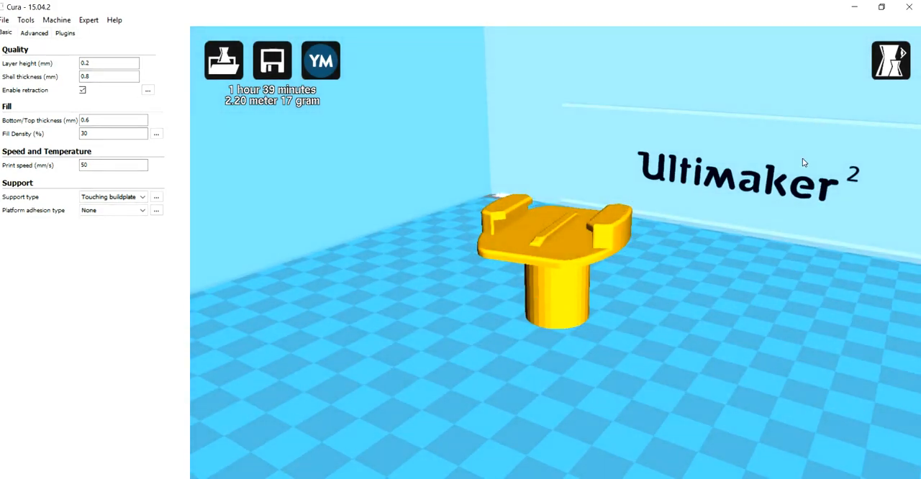
# Switch to the Layers view mode and inspect the support generated around the buckle.
pyautogui.click(897, 63)
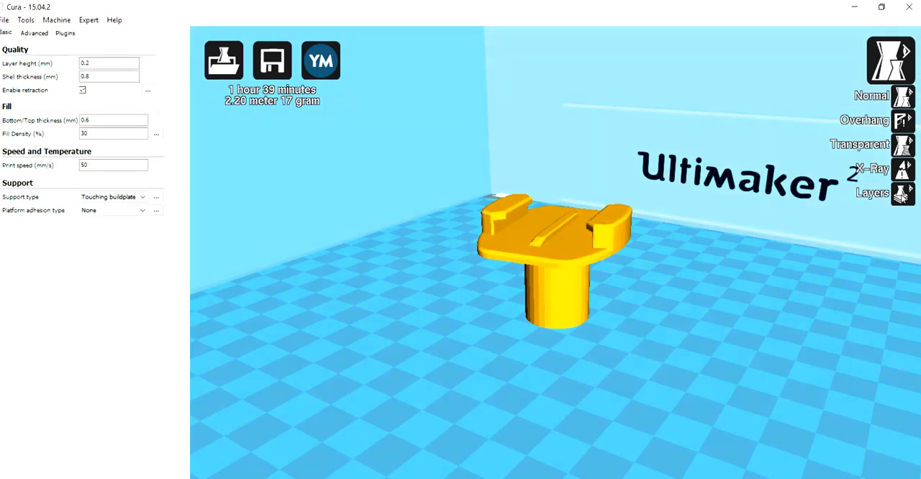
pyautogui.click(900, 195)
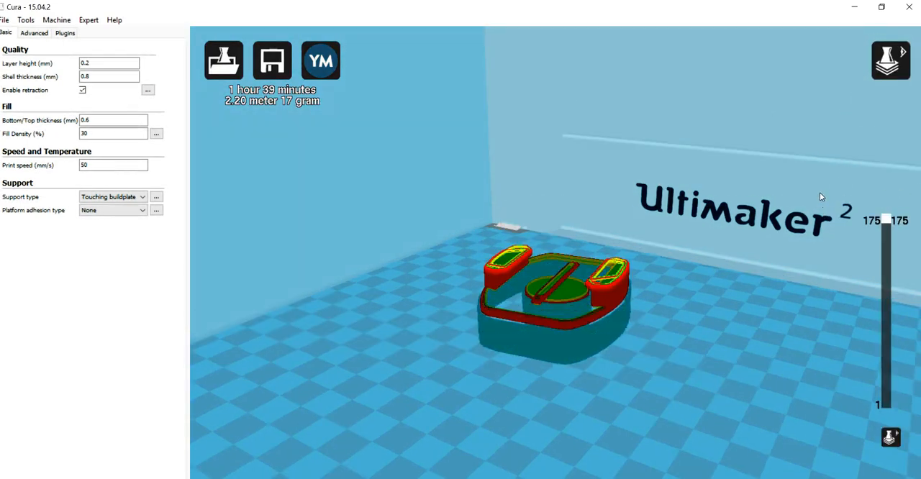
pyautogui.scroll(-3, 677, 365)
pyautogui.moveTo(676, 368)
pyautogui.mouseDown(button='right')
pyautogui.moveTo(656, 290)
pyautogui.moveTo(645, 304)
pyautogui.moveTo(654, 364)
pyautogui.moveTo(670, 360)
pyautogui.mouseUp(button='right')
pyautogui.scroll(3, 670, 360)
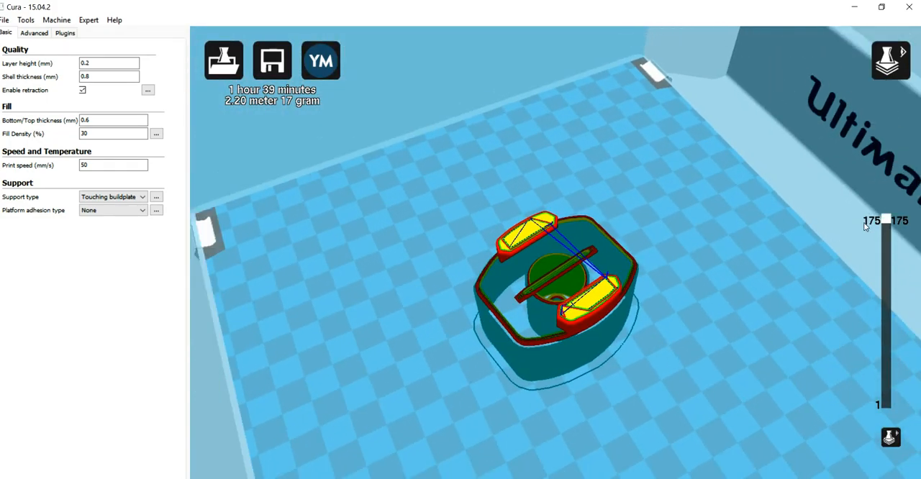
pyautogui.moveTo(887, 222); pyautogui.dragTo(864, 221)
pyautogui.moveTo(770, 317); pyautogui.dragTo(794, 321, button='right')
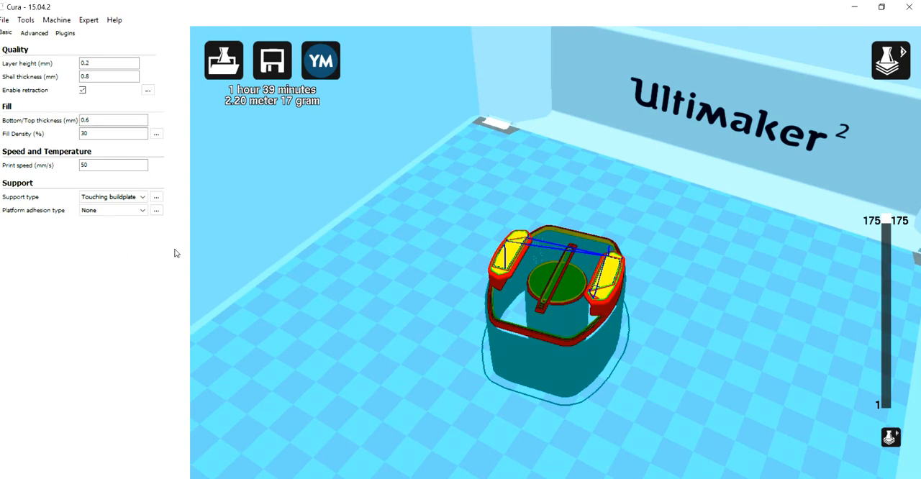
# Set the support type to Everywhere and inspect the support under the overhangs of the two clip arms.
pyautogui.click(142, 197)
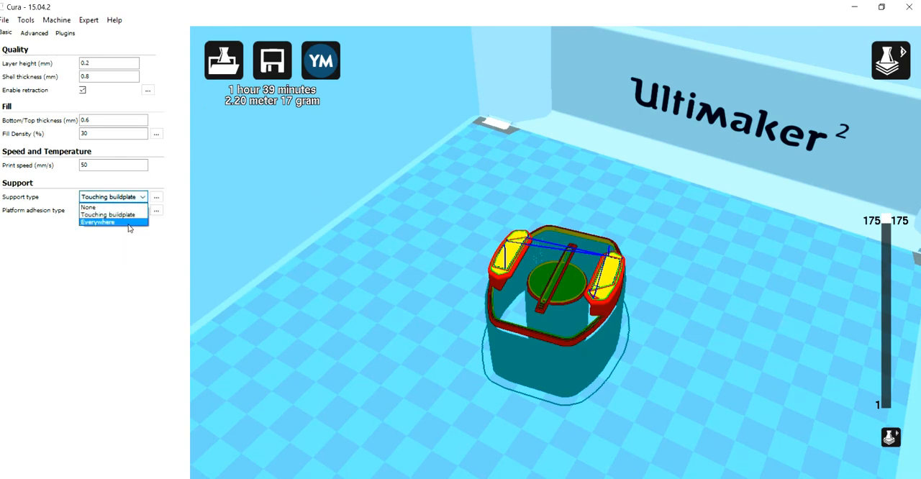
pyautogui.click(115, 222)
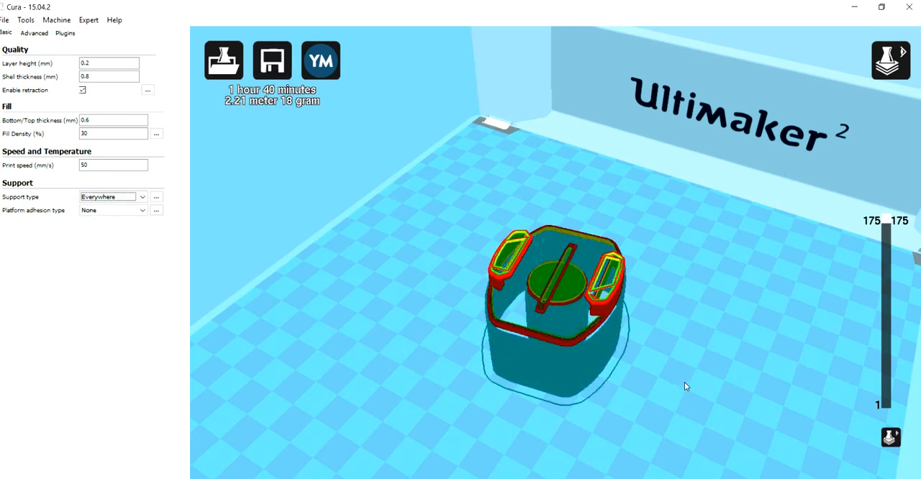
pyautogui.moveTo(689, 381); pyautogui.dragTo(666, 357, button='right')
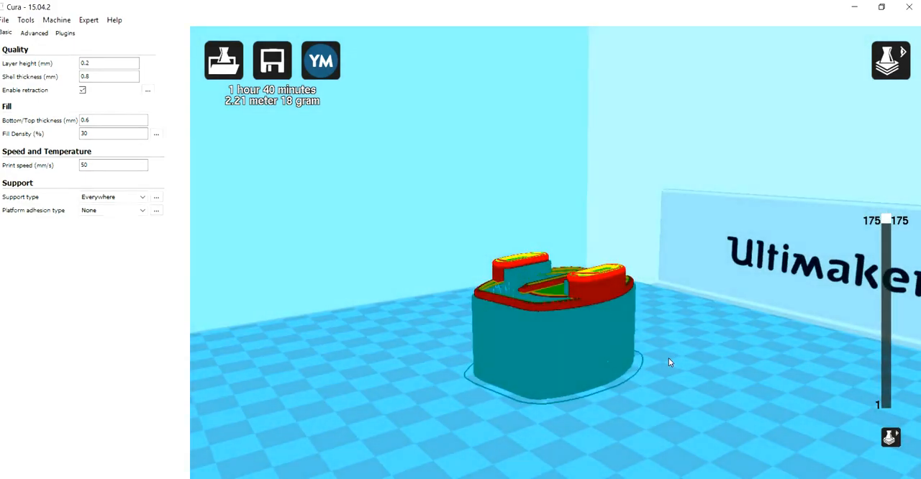
pyautogui.scroll(6, 669, 356)
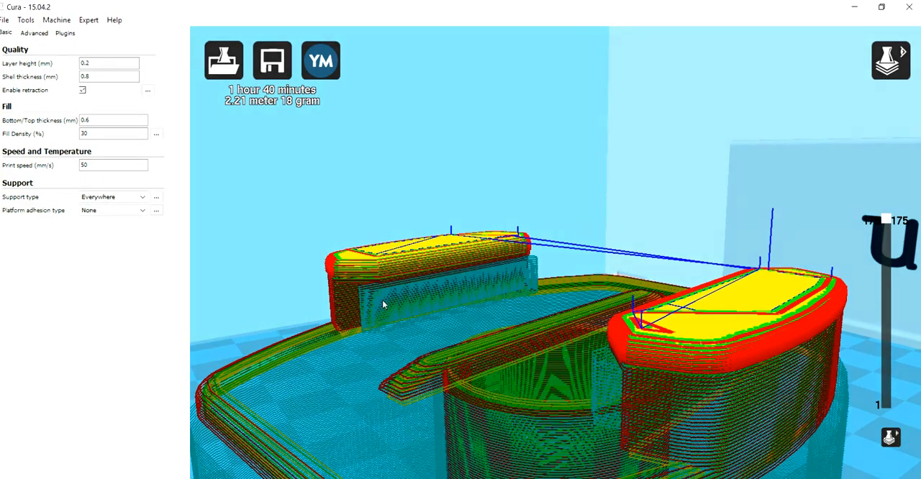
pyautogui.moveTo(412, 320); pyautogui.dragTo(643, 291, button='right')
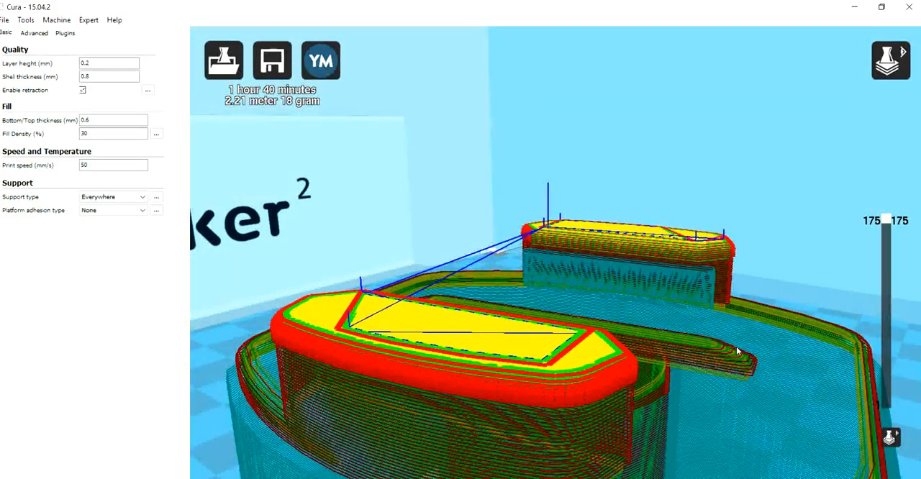
pyautogui.moveTo(736, 347); pyautogui.dragTo(703, 345, button='right')
pyautogui.scroll(-6, 703, 345)
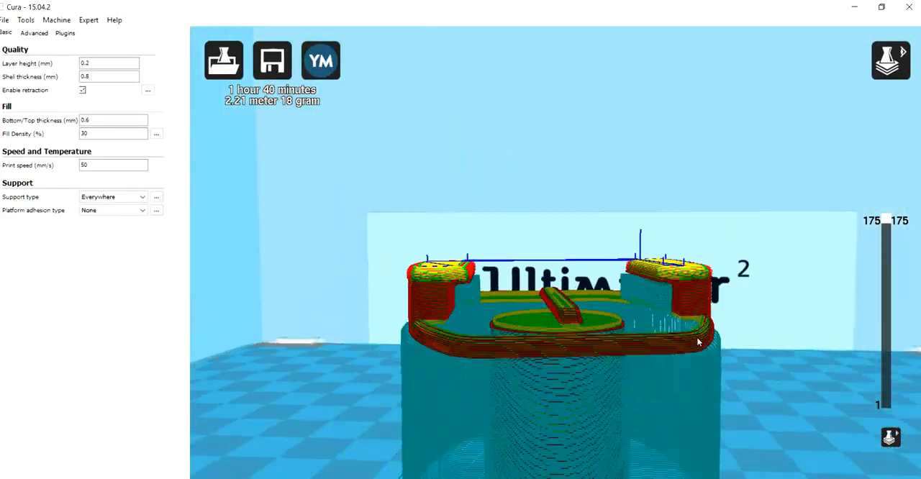
# Return to the Normal view mode, turn the buckle upside down and lay it flat on its two clip arms.
pyautogui.moveTo(674, 354)
pyautogui.mouseDown(button='right')
pyautogui.moveTo(658, 346)
pyautogui.moveTo(678, 349)
pyautogui.moveTo(663, 354)
pyautogui.mouseUp(button='right')
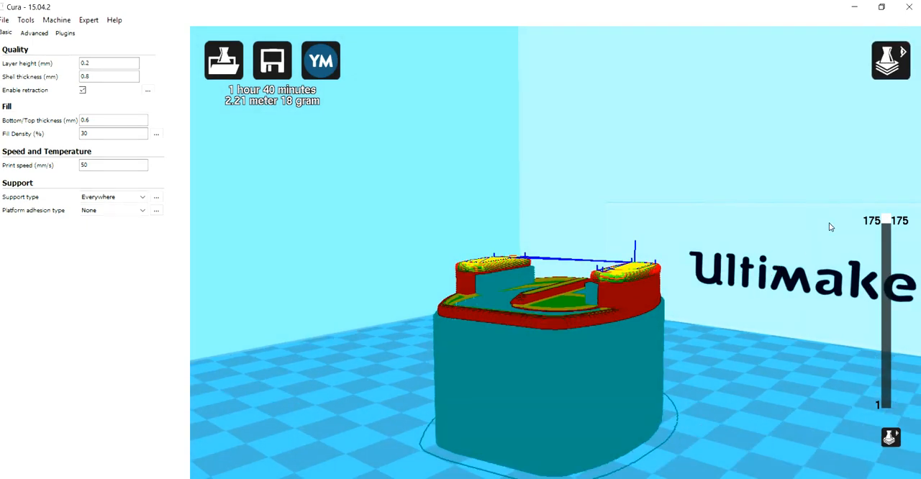
pyautogui.click(887, 57)
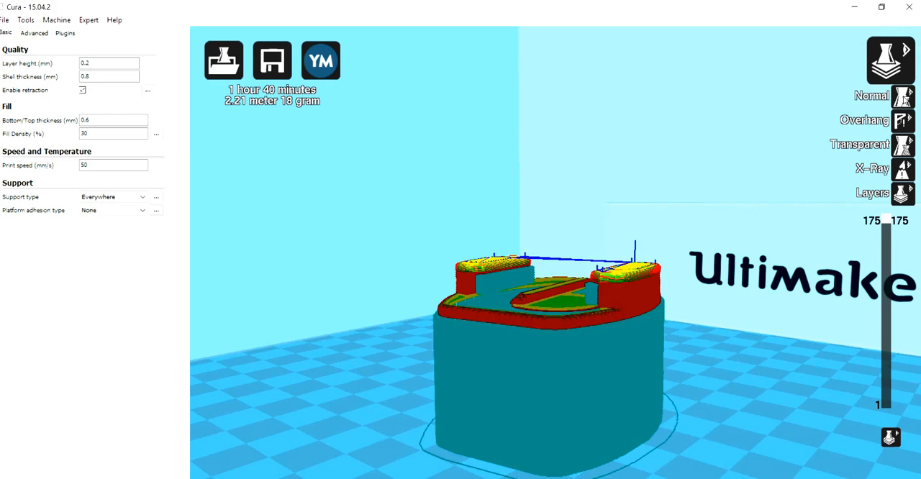
pyautogui.click(904, 98)
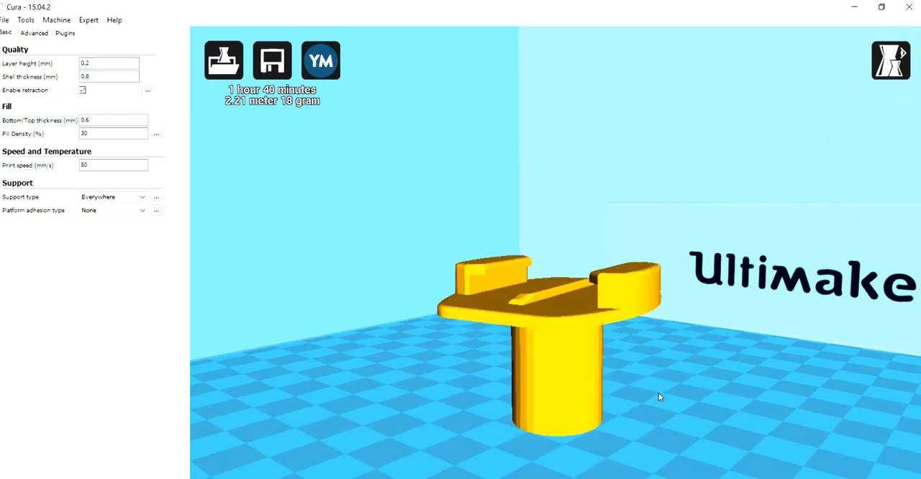
pyautogui.scroll(-3, 659, 393)
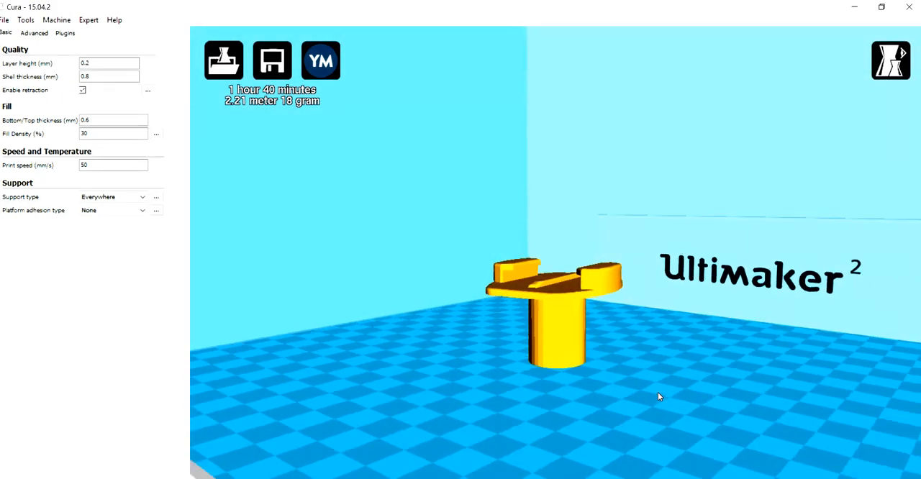
pyautogui.click(560, 324)
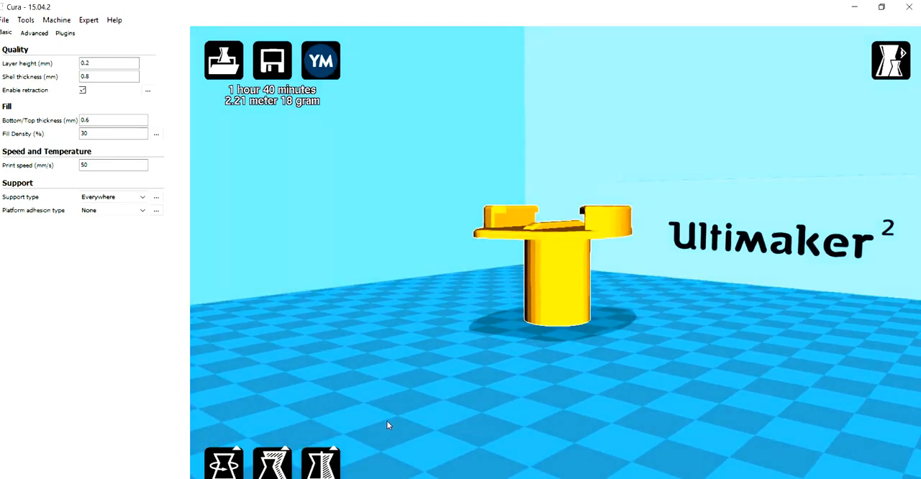
pyautogui.click(224, 464)
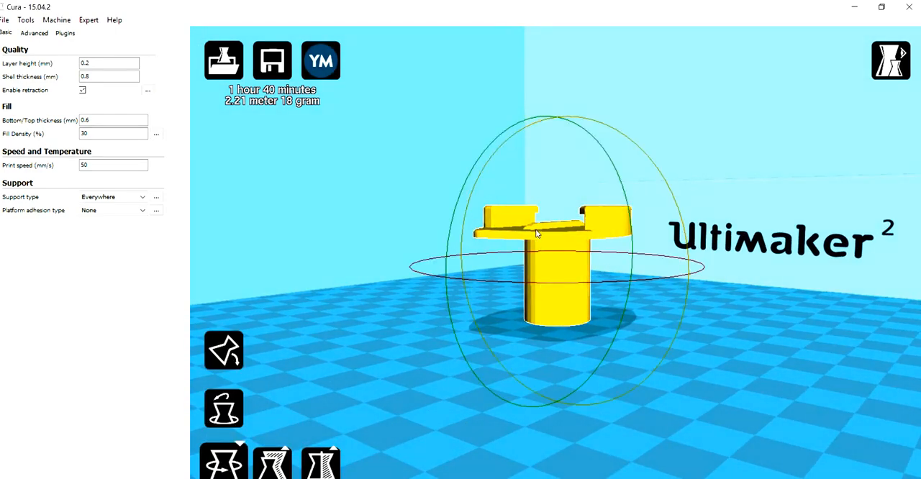
pyautogui.moveTo(448, 246); pyautogui.dragTo(617, 279)
pyautogui.click(229, 351)
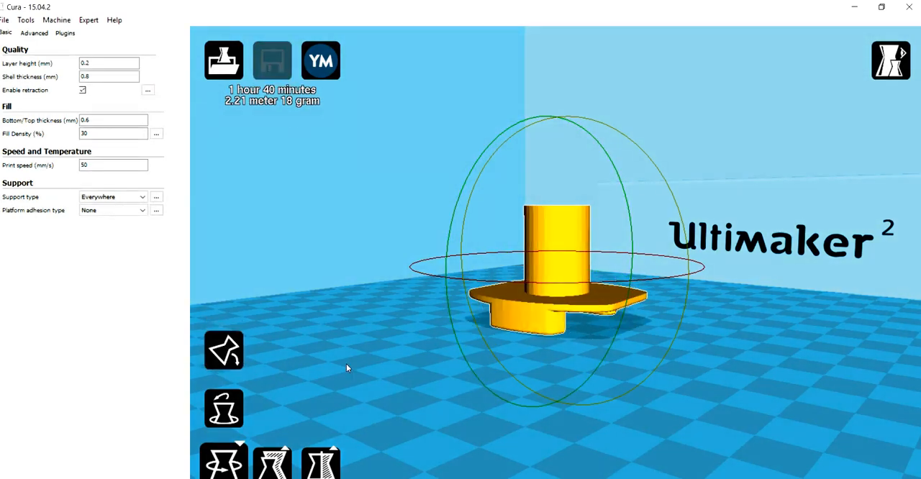
pyautogui.moveTo(754, 441); pyautogui.dragTo(716, 429, button='right')
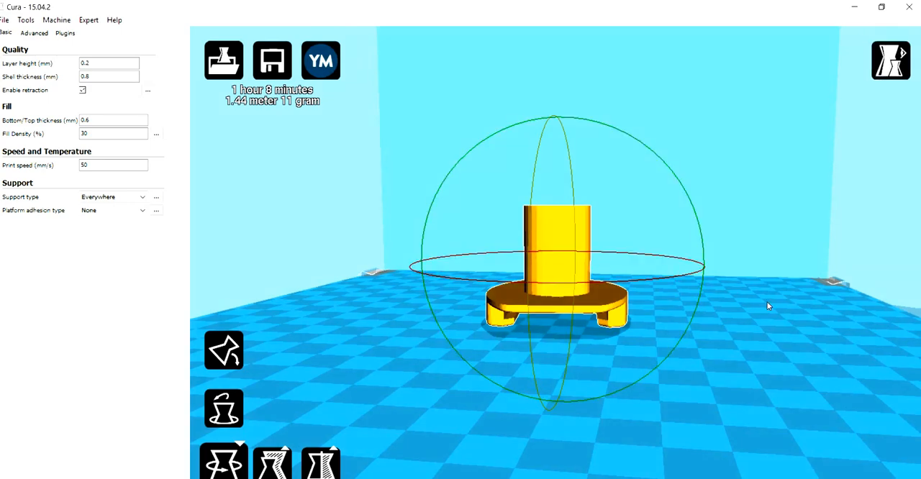
# Switch to the Layers view mode and inspect the support generated beneath the plate of the upside-down buckle.
pyautogui.click(891, 61)
pyautogui.click(903, 192)
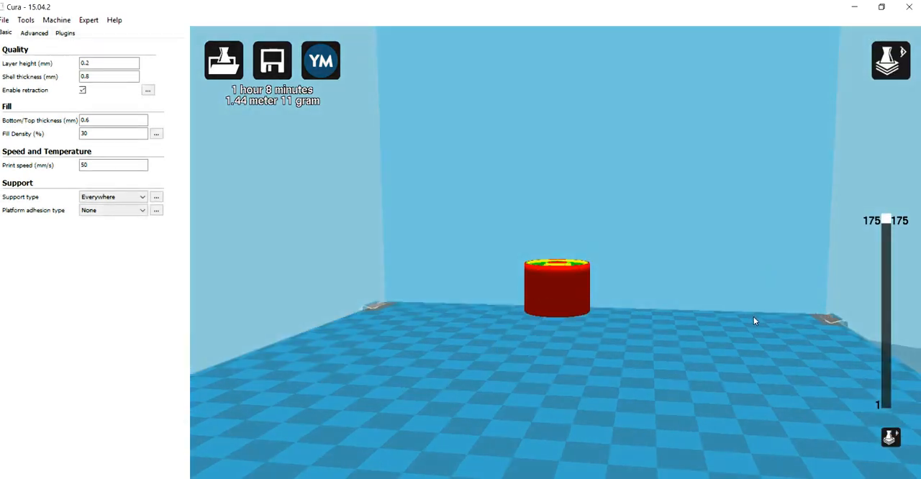
pyautogui.moveTo(748, 396)
pyautogui.mouseDown(button='right')
pyautogui.moveTo(736, 360)
pyautogui.moveTo(724, 400)
pyautogui.mouseUp(button='right')
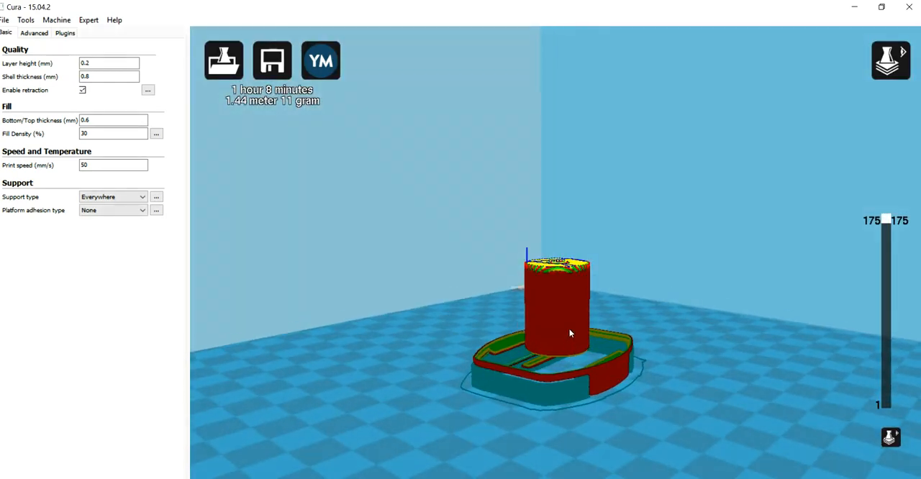
pyautogui.moveTo(688, 430); pyautogui.dragTo(653, 407, button='right')
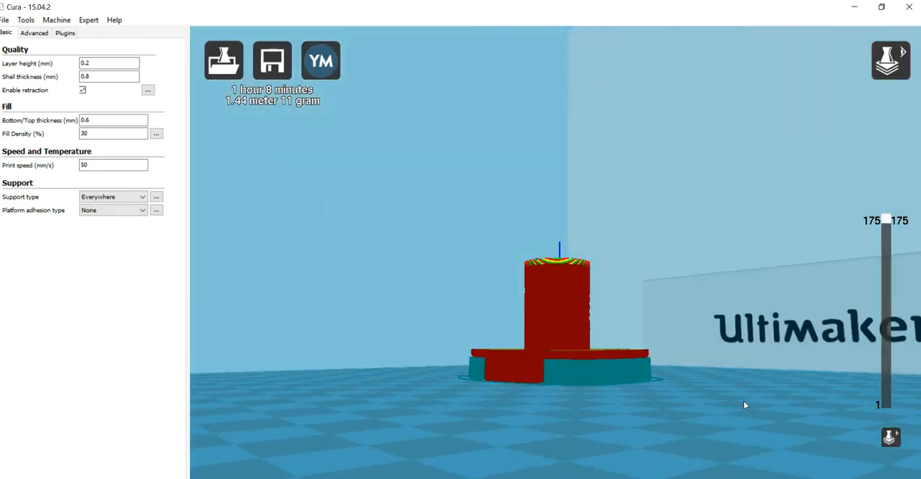
pyautogui.moveTo(744, 402)
pyautogui.mouseDown(button='right')
pyautogui.moveTo(751, 399)
pyautogui.moveTo(745, 403)
pyautogui.mouseUp(button='right')
pyautogui.scroll(2, 744, 403)
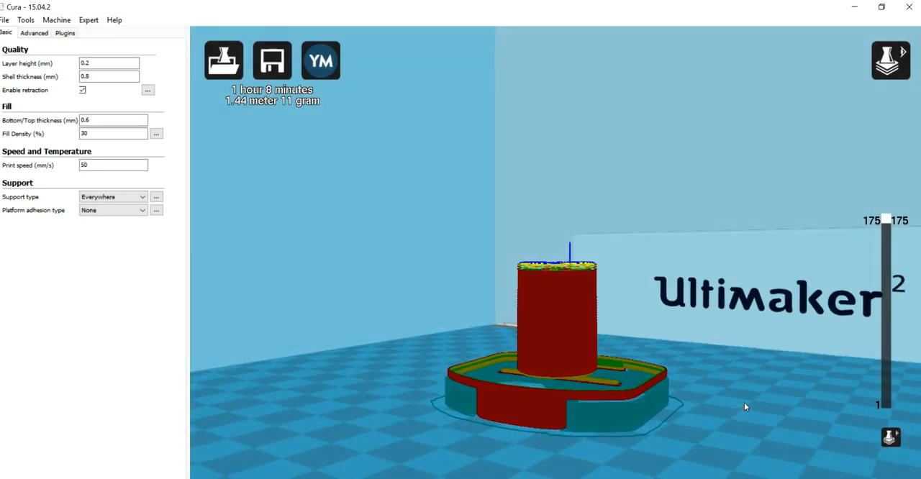
pyautogui.scroll(-4, 745, 403)
pyautogui.moveTo(648, 427); pyautogui.dragTo(554, 390, button='right')
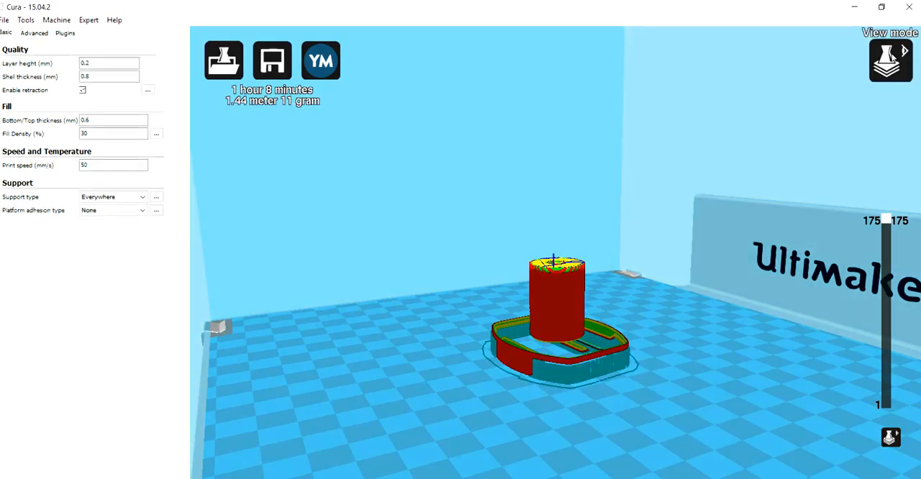
# Return to the Normal view mode and rotate the buckle back upright so that it stands on its cylinder, then deselect it.
pyautogui.click(890, 60)
pyautogui.click(900, 98)
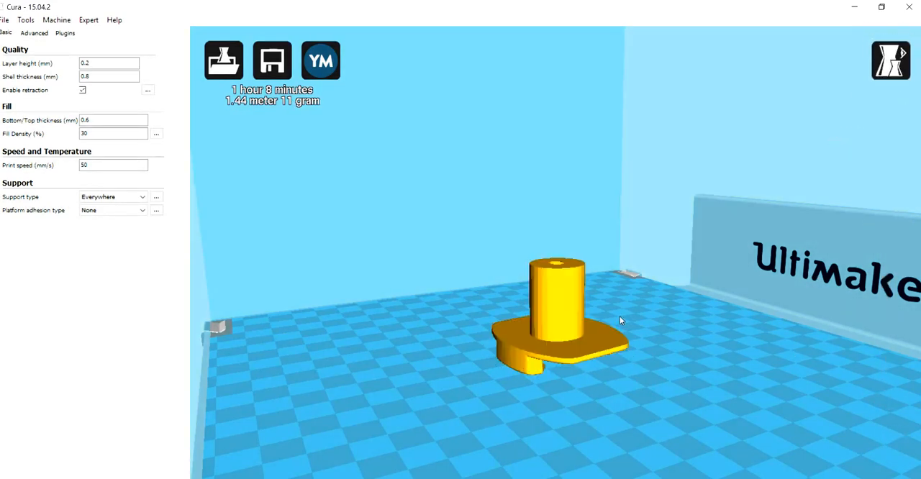
pyautogui.moveTo(497, 407); pyautogui.dragTo(516, 408, button='right')
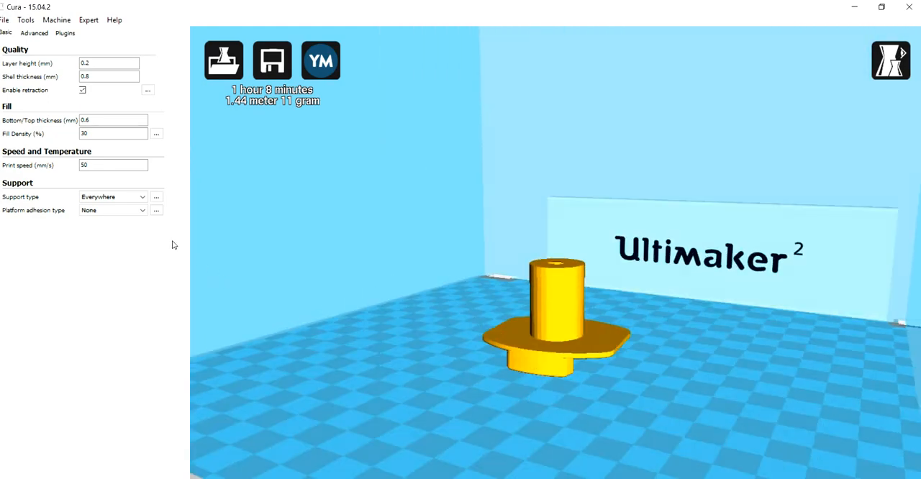
pyautogui.click(533, 311)
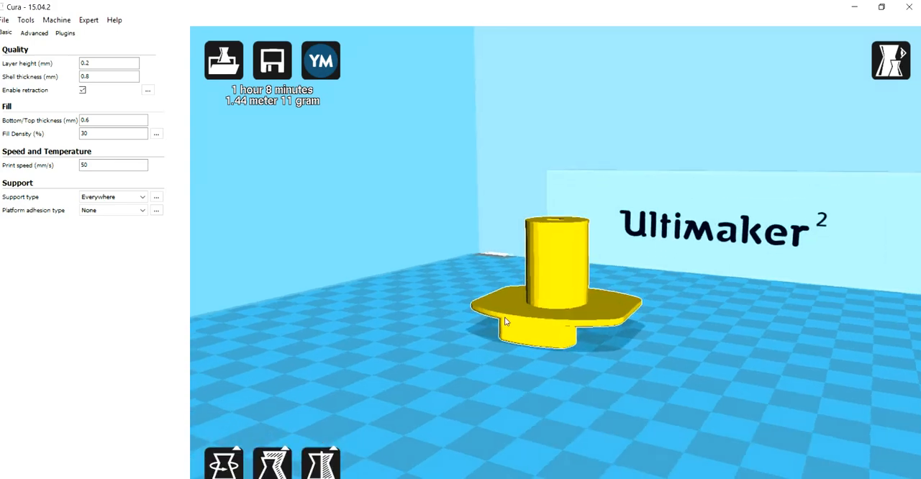
pyautogui.click(223, 462)
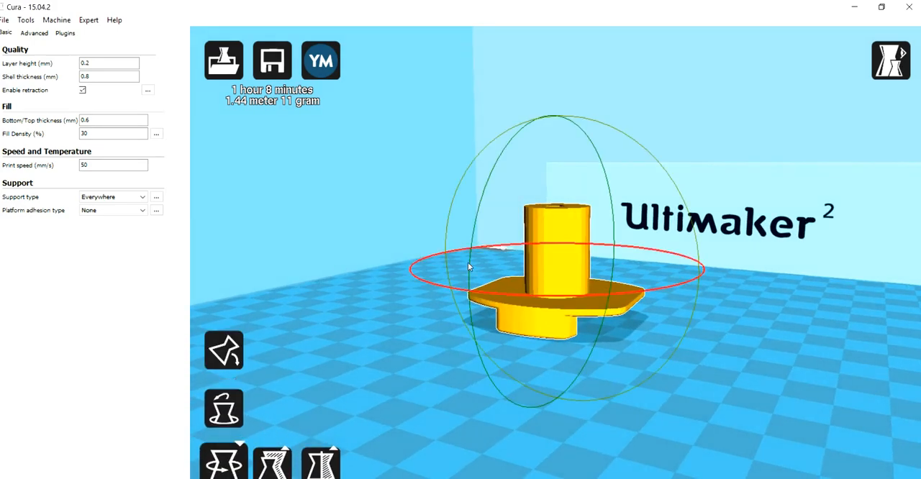
pyautogui.moveTo(479, 210); pyautogui.dragTo(611, 290)
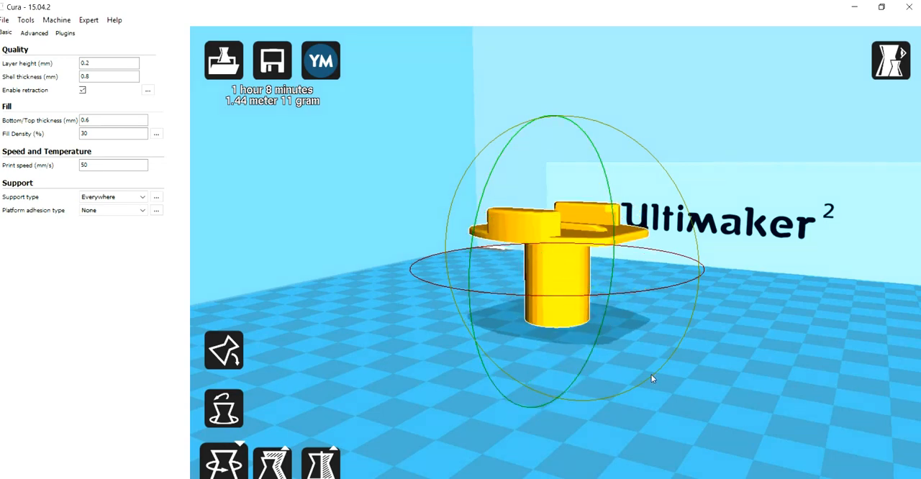
pyautogui.click(403, 449)
pyautogui.moveTo(636, 409); pyautogui.dragTo(602, 430, button='right')
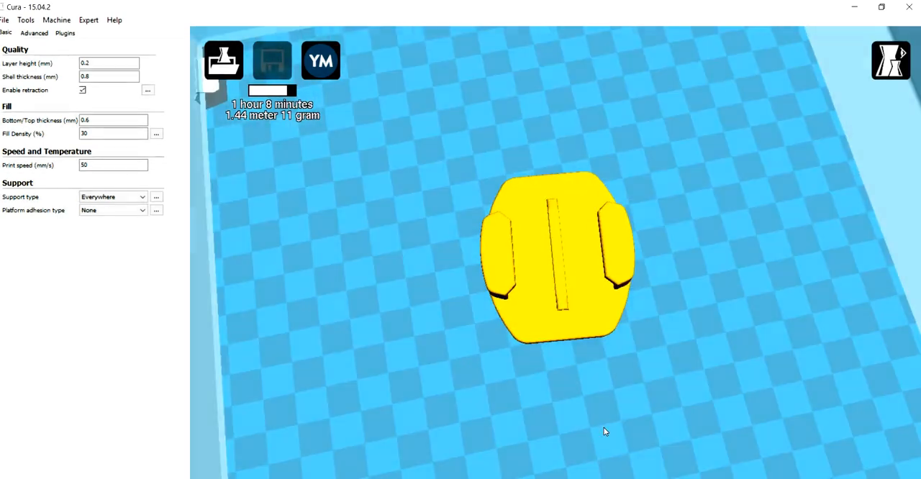
pyautogui.moveTo(691, 394); pyautogui.dragTo(667, 354, button='right')
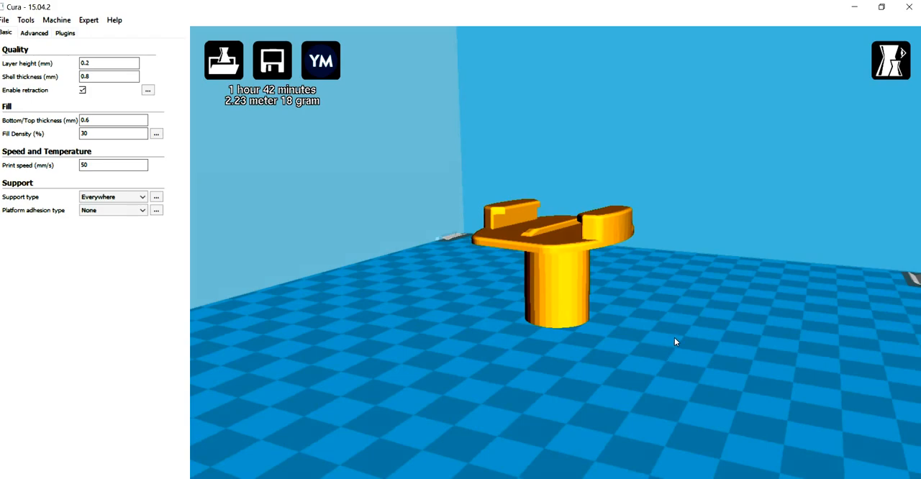
pyautogui.moveTo(670, 322); pyautogui.dragTo(707, 320, button='right')
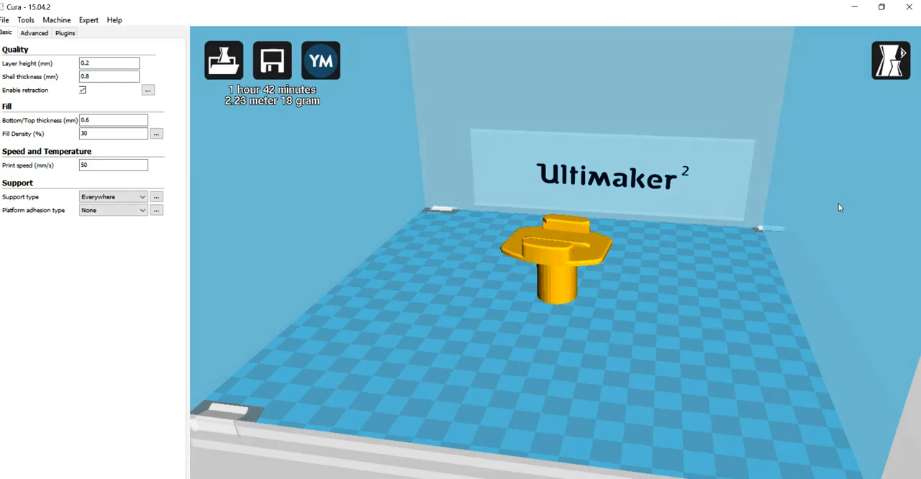
# Minimize Cura, open the photo IMG_20160216_141532.jpg from the desktop, examine the printed buckle's supports enlarged, and close it.
pyautogui.click(850, 12)
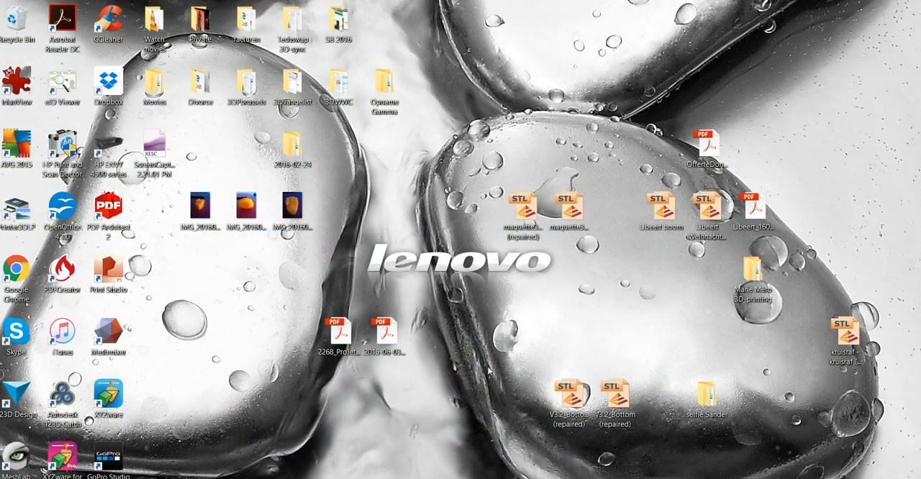
pyautogui.click(196, 211)
pyautogui.doubleClick(196, 210)
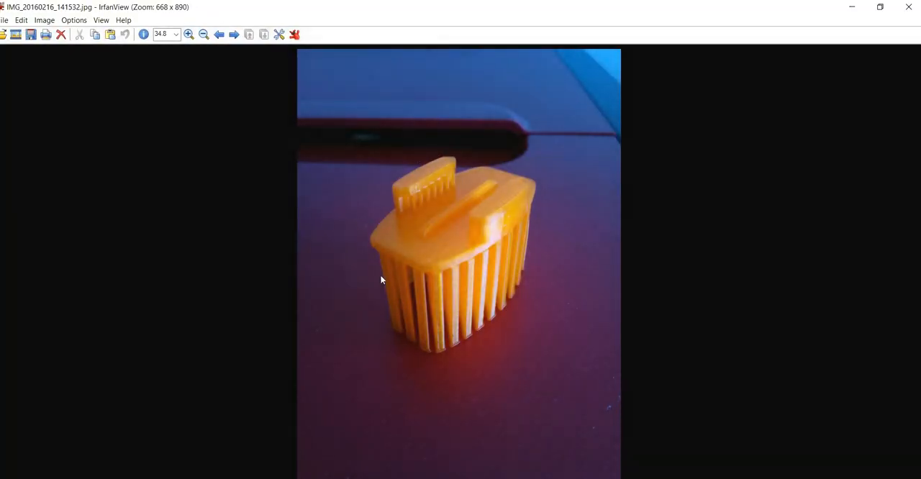
pyautogui.click(188, 35)
pyautogui.click(188, 34)
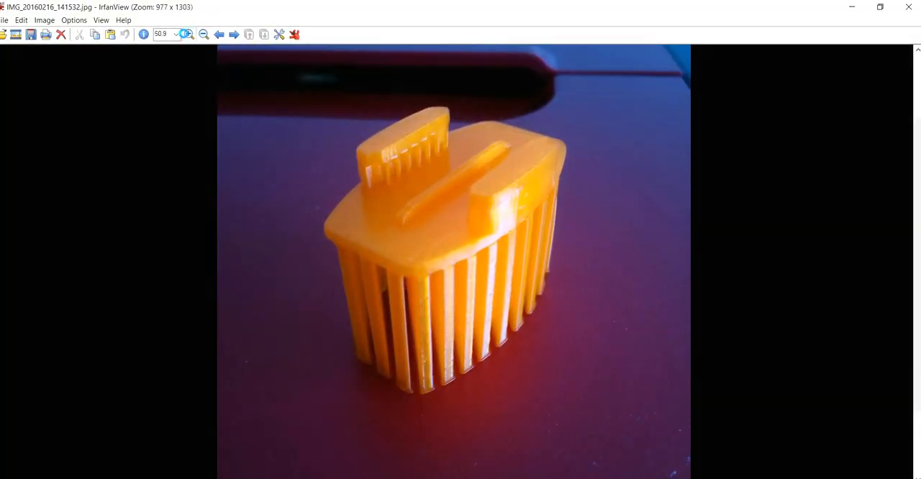
pyautogui.click(189, 34)
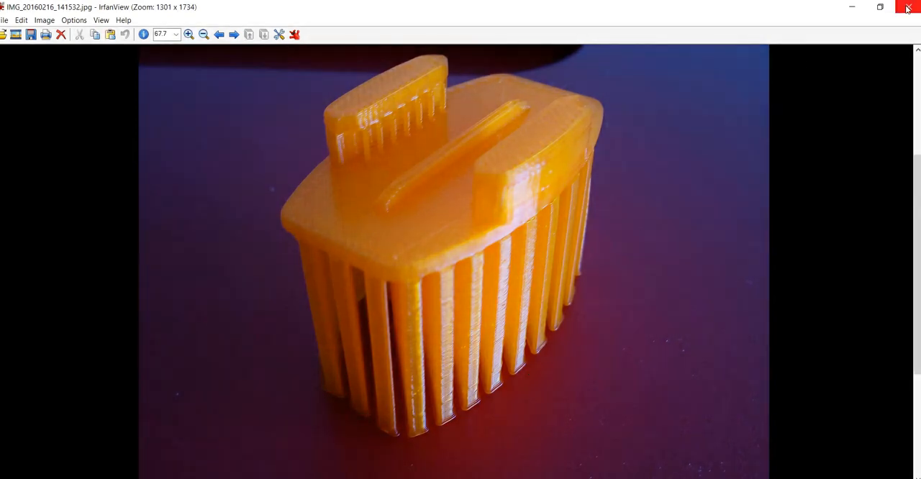
pyautogui.click(907, 8)
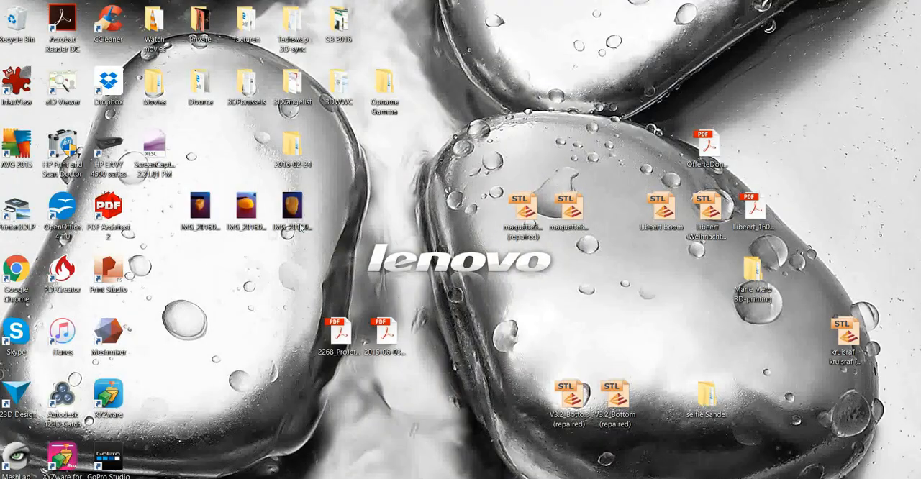
# Examine the printed buckle's underside in IMG_20160216_141539.jpg and its top enlarged in IMG_20160216_141546.jpg, and go back to the first photo.
pyautogui.doubleClick(246, 208)
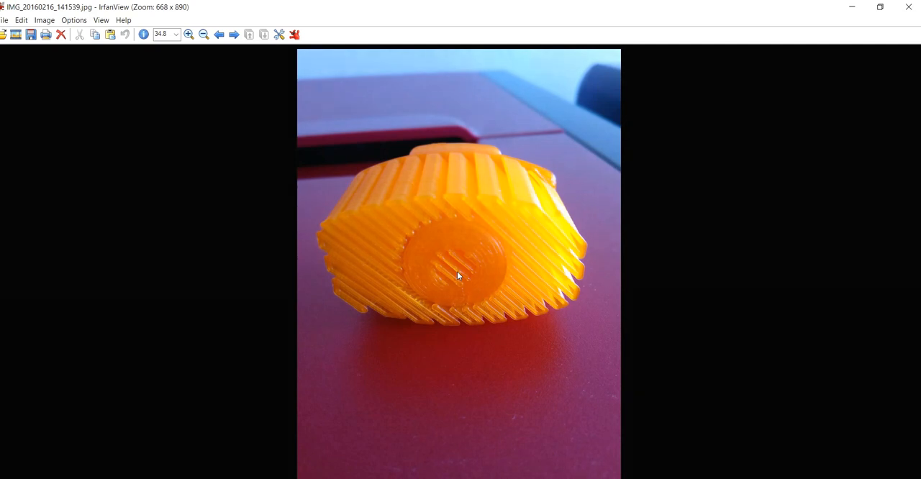
pyautogui.click(919, 6)
pyautogui.doubleClick(291, 208)
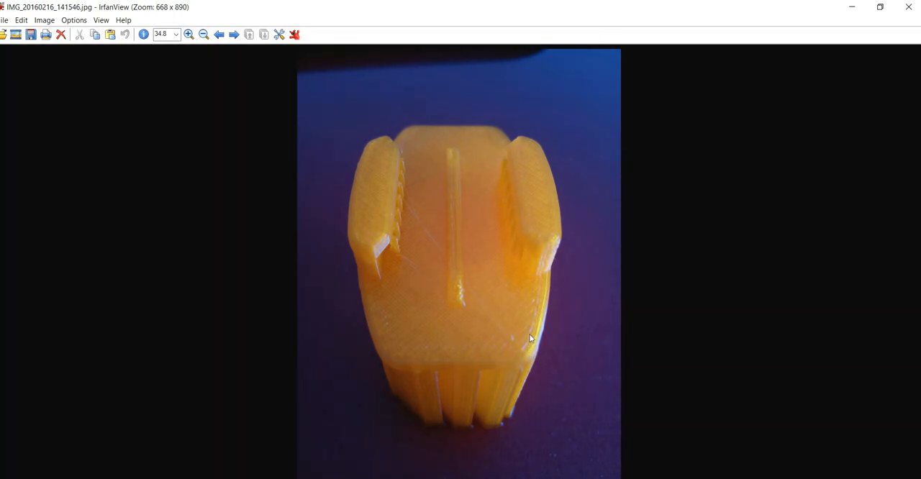
pyautogui.click(188, 34)
pyautogui.click(188, 34)
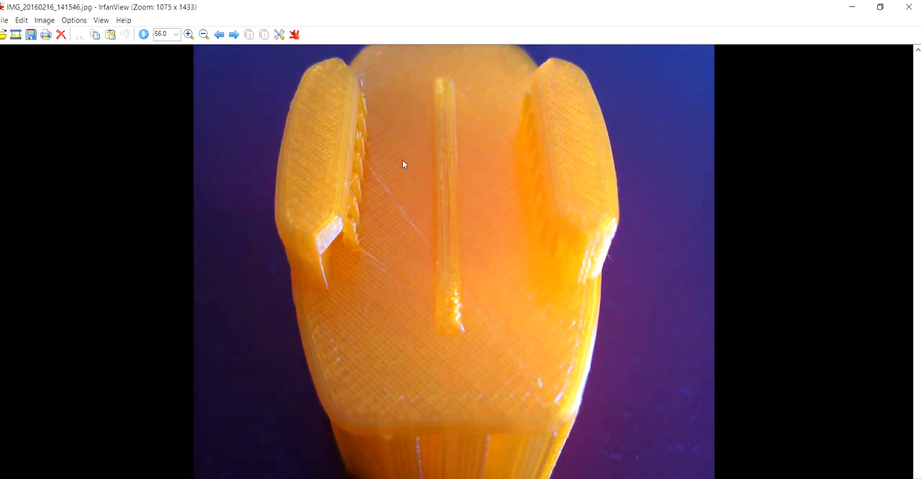
pyautogui.click(220, 32)
pyautogui.click(221, 33)
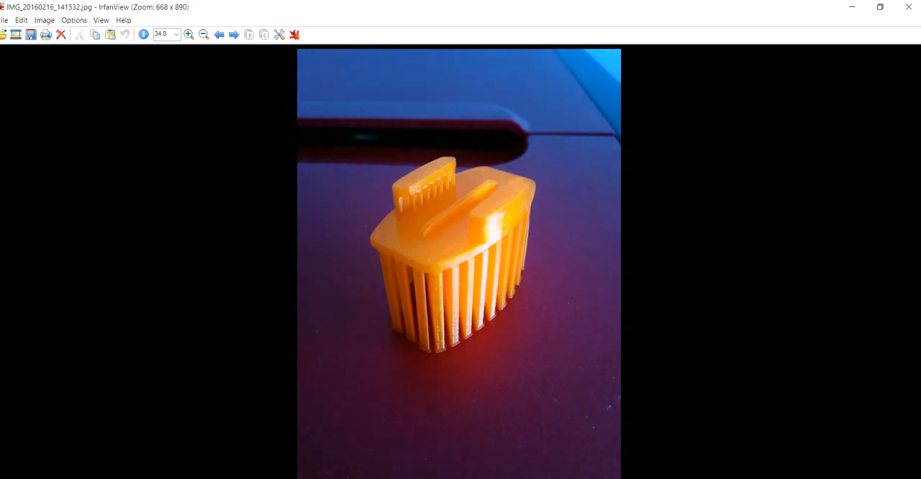
# Switch back to Cura and look over the upright buckle on the build platform.
pyautogui.hotkey('alt', 'Tab')
pyautogui.moveTo(500, 286); pyautogui.dragTo(622, 333, button='right')
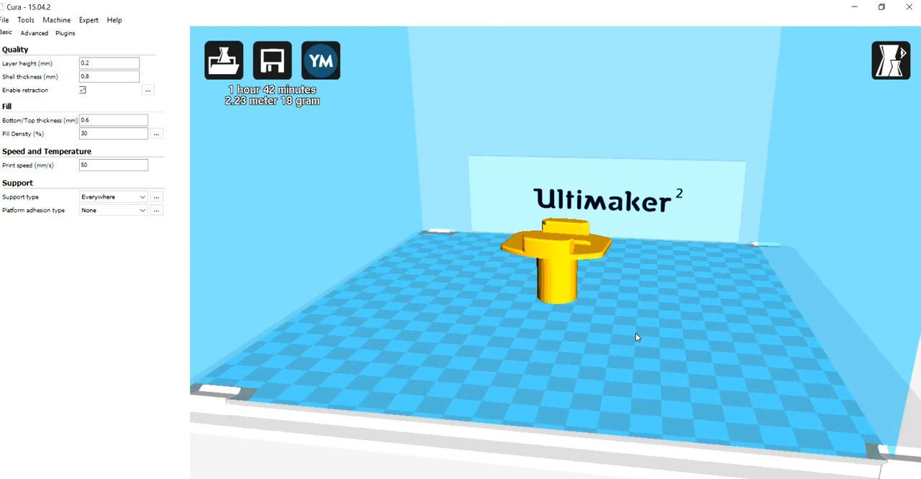
pyautogui.moveTo(635, 338); pyautogui.dragTo(688, 338, button='right')
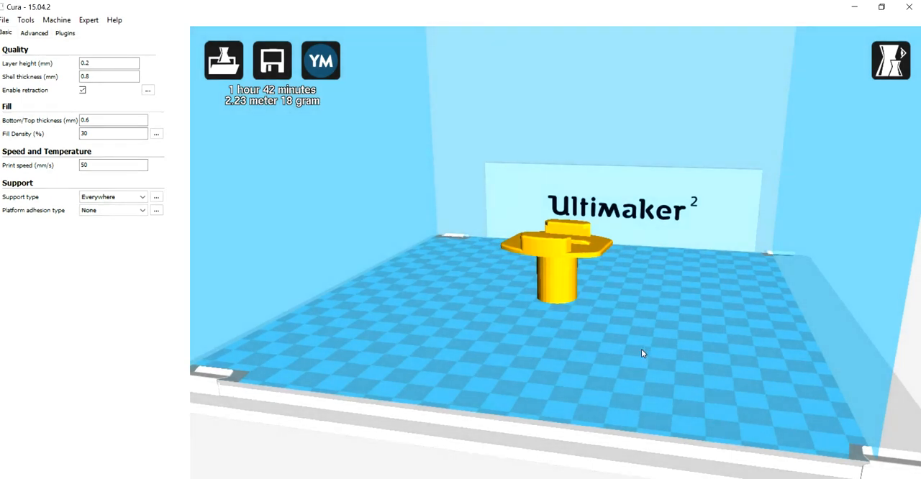
pyautogui.moveTo(628, 366)
pyautogui.mouseDown(button='right')
pyautogui.moveTo(651, 365)
pyautogui.moveTo(626, 362)
pyautogui.mouseUp(button='right')
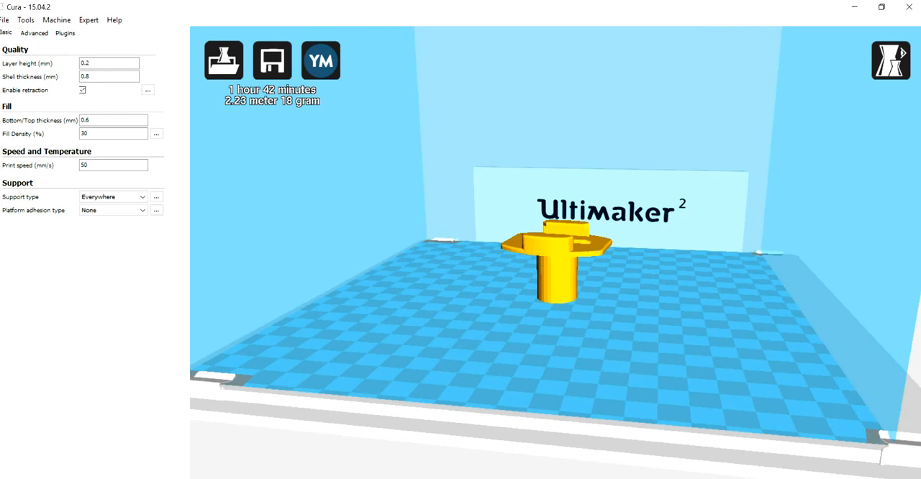
pyautogui.click(814, 478)
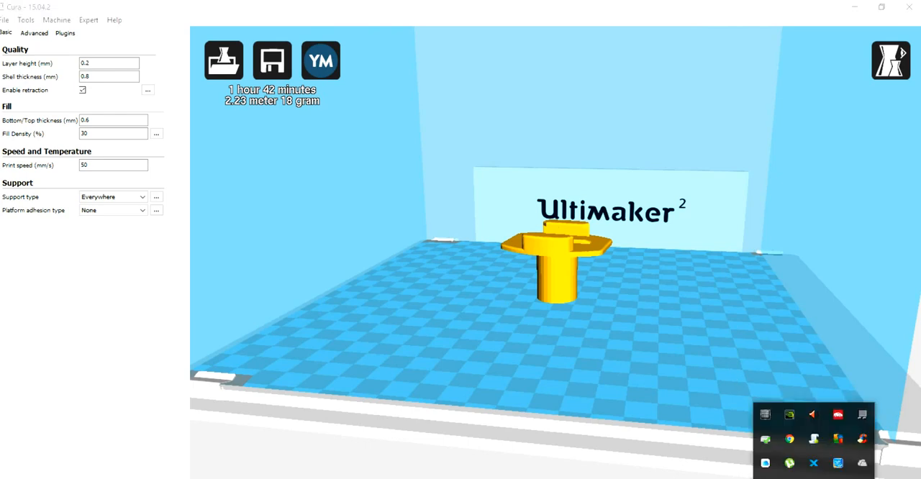
pyautogui.rightClick(862, 478)
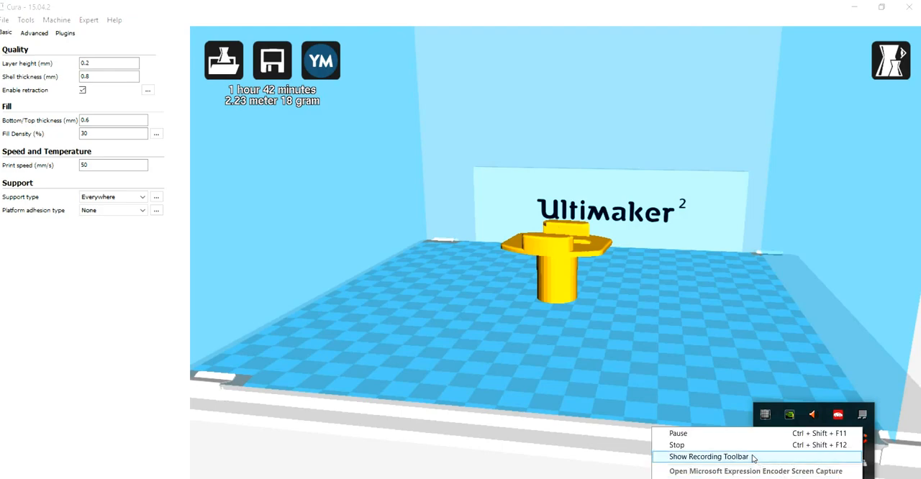